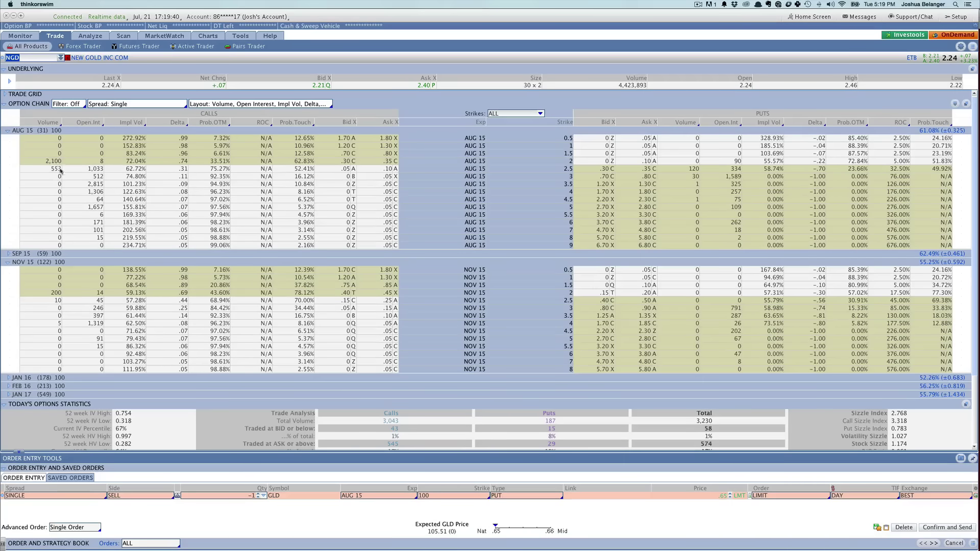
# Expand NGD's SEP 15 expiration and scroll through its listed call and put strikes
pyautogui.click(18, 255)
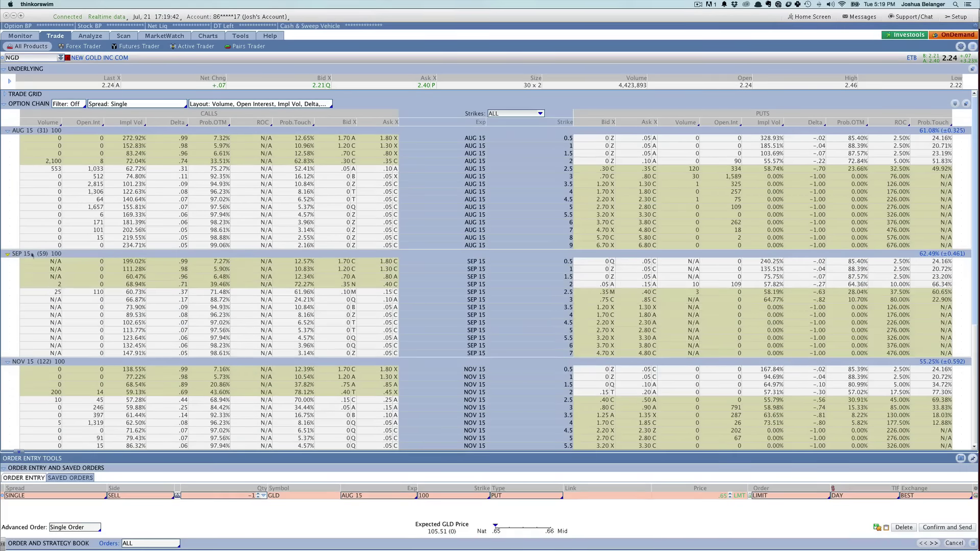
pyautogui.scroll(-5, 118, 260)
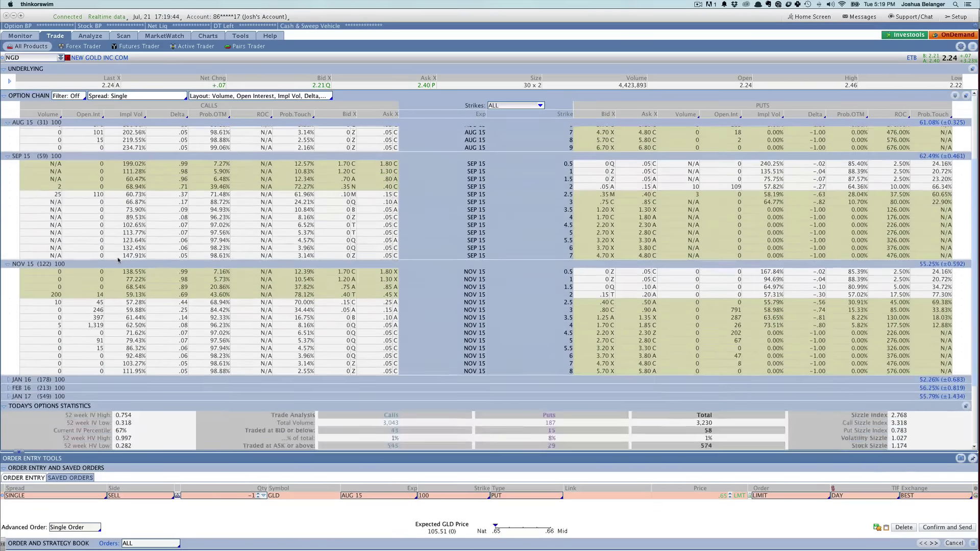
pyautogui.scroll(5, 119, 261)
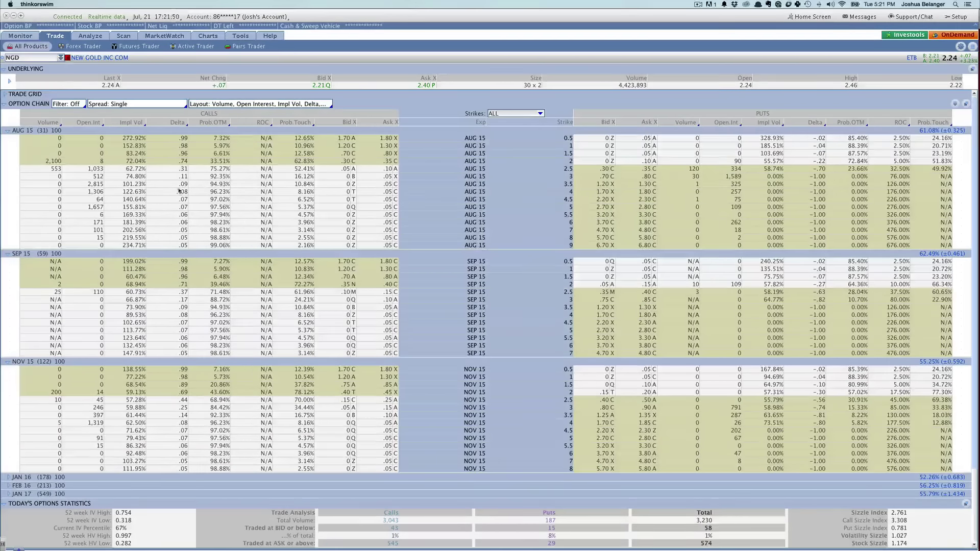
# Scroll down to NGD's options statistics and time and sales, then chart GDX in Charts
pyautogui.scroll(-15, 178, 191)
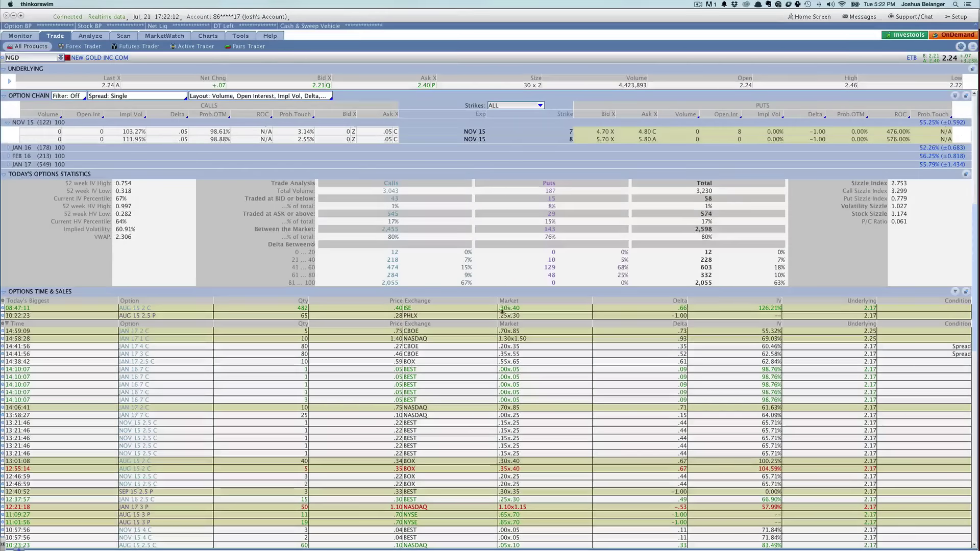
pyautogui.click(208, 35)
pyautogui.click(40, 68)
pyautogui.write('GDX')
pyautogui.press('Return')
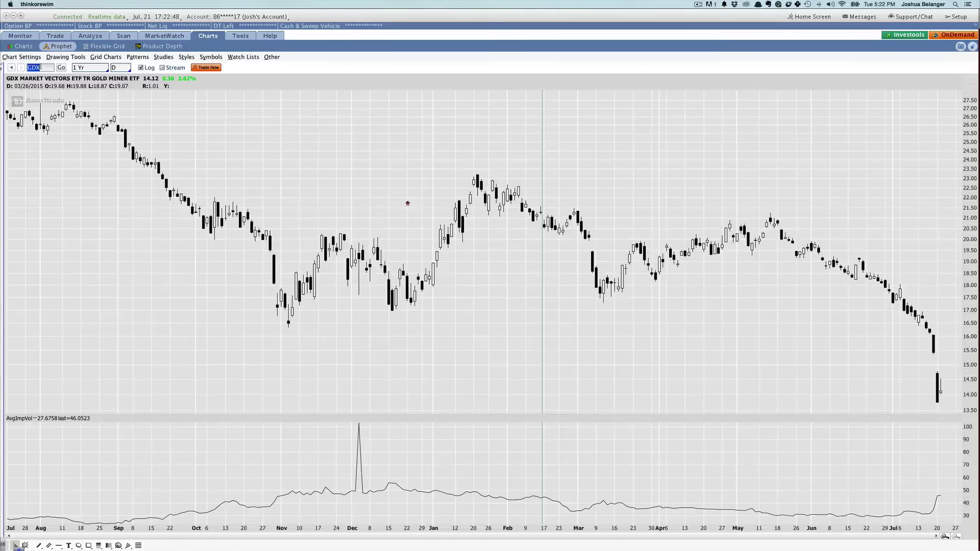
# Load New Gold (NGD) on the one-year daily chart with its implied volatility study
pyautogui.write('NGD')
pyautogui.press('Return')
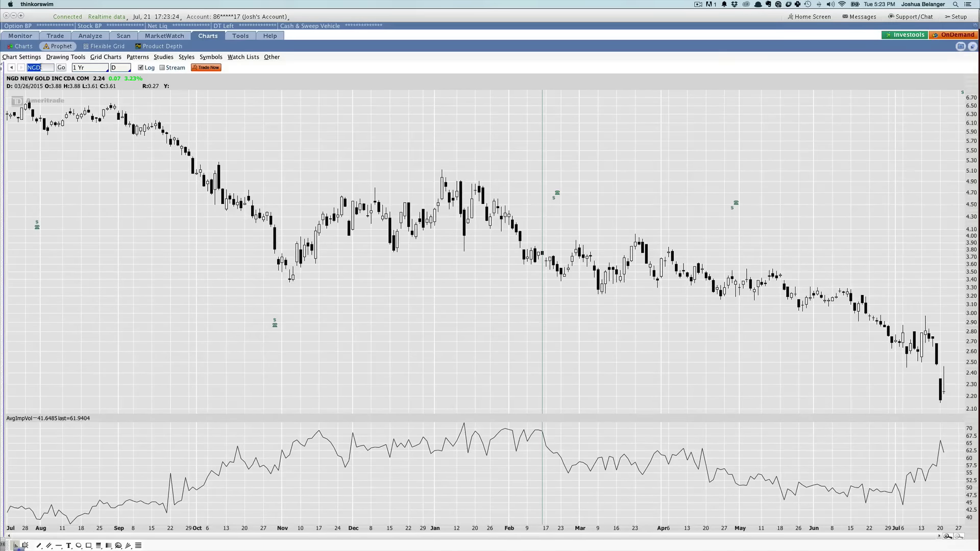
# Put the GDX Gold Miners ETF back on the chart
pyautogui.write('GDX')
pyautogui.press('Return')
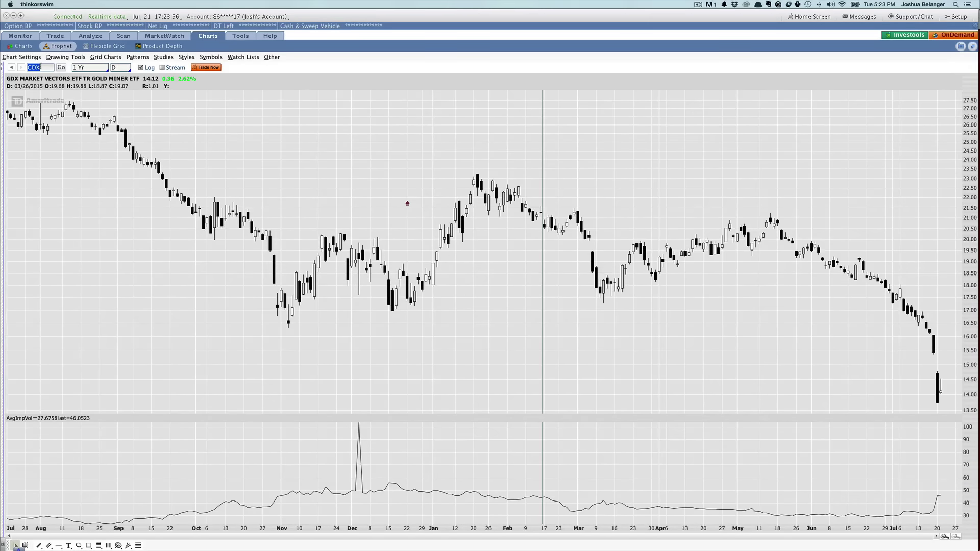
# Chart GLD, the SPDR Gold Trust, one year daily with average implied volatility
pyautogui.write('GLD')
pyautogui.press('Return')
pyautogui.hotkey('ctrl', 'Left')
# Keep GLD charted and go to the Trade tab's All Products option chain
pyautogui.hotkey('ctrl', 'Right')
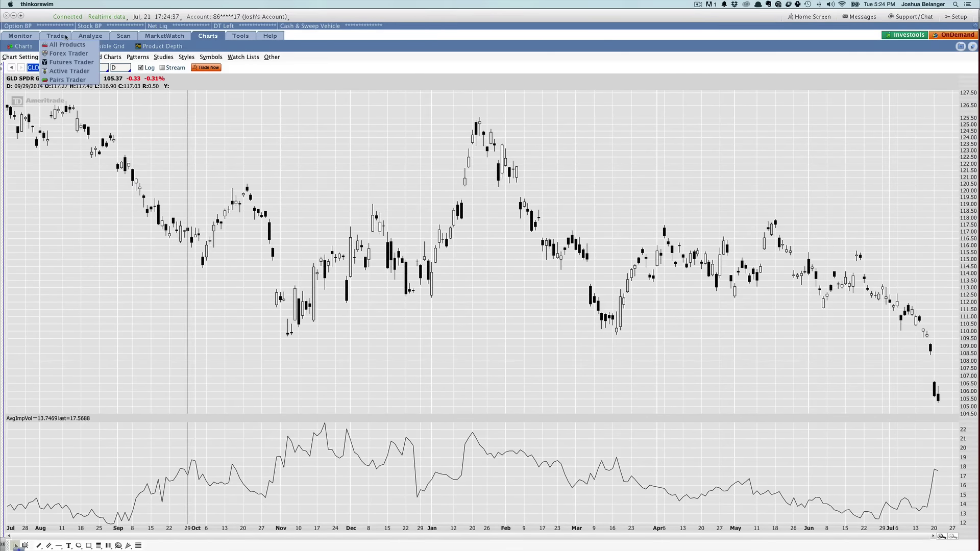
pyautogui.click(66, 37)
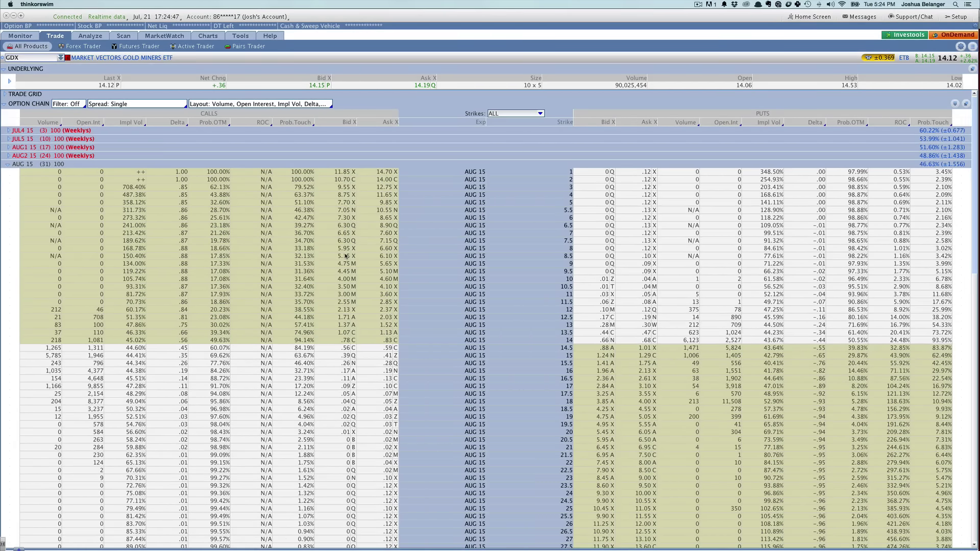
pyautogui.scroll(-7, 612, 303)
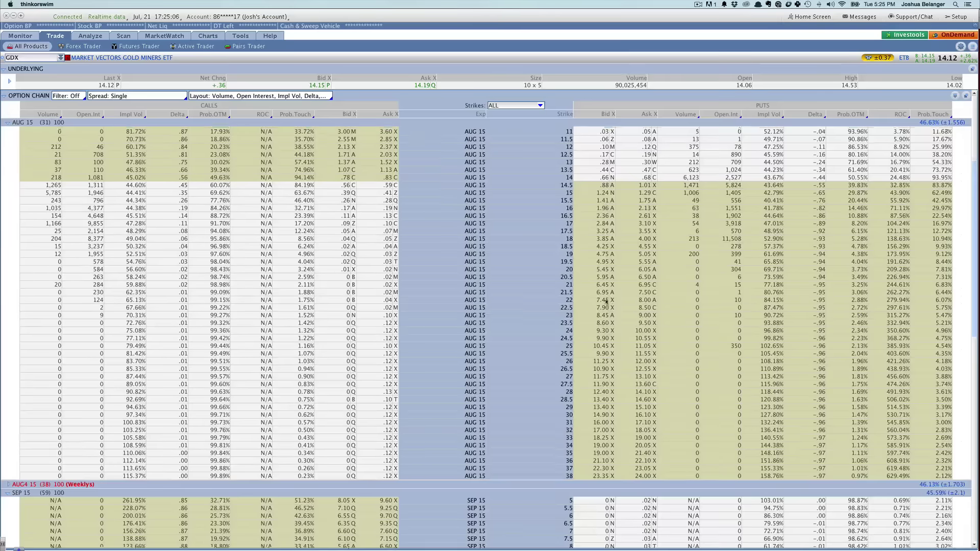
pyautogui.scroll(3, 607, 300)
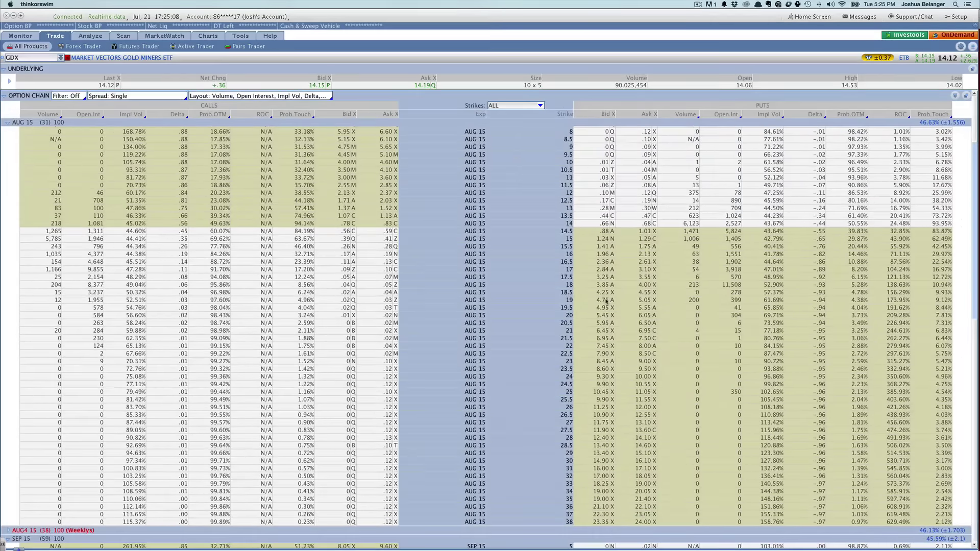
pyautogui.scroll(-1, 607, 300)
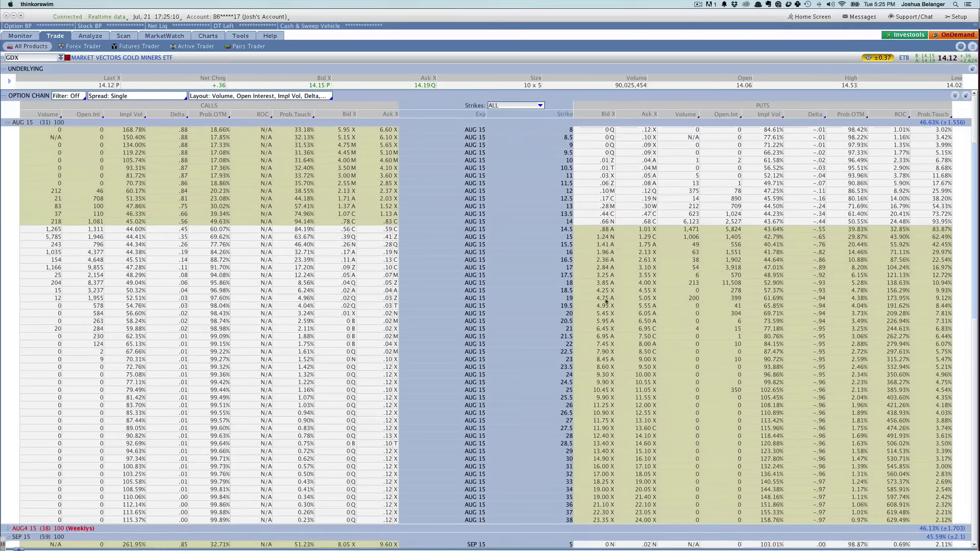
pyautogui.scroll(-2, 608, 302)
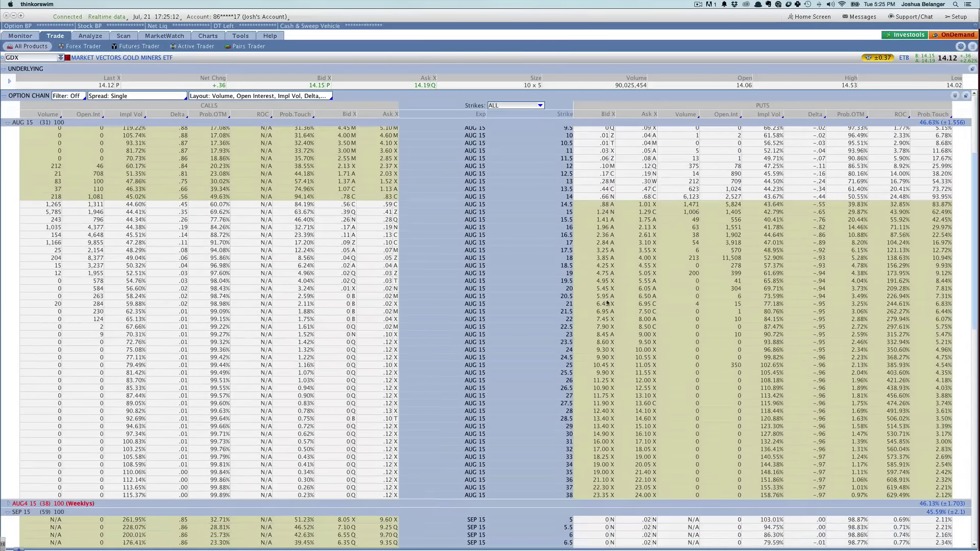
pyautogui.scroll(10, 608, 302)
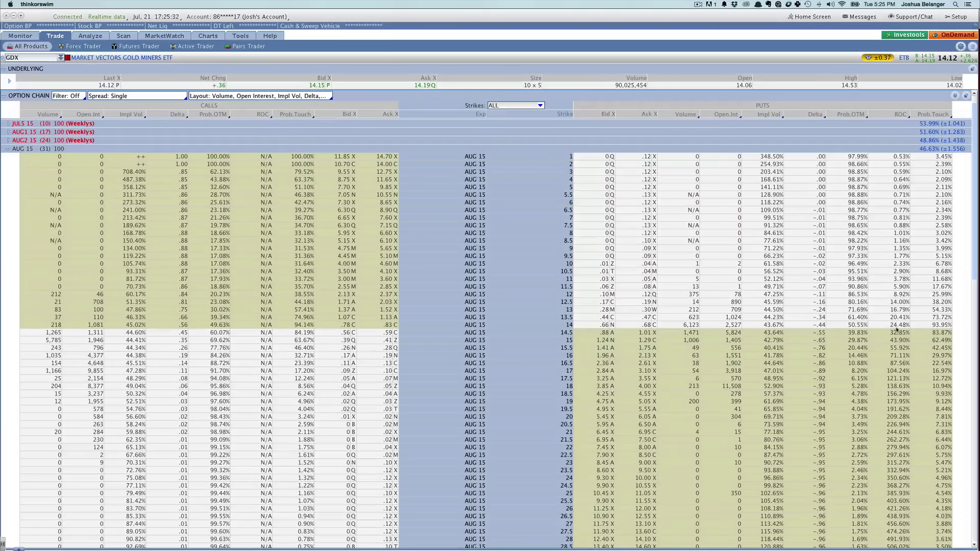
# Select the Trade tab's symbol box to replace GDX with a new underlying
pyautogui.click(40, 58)
# Load GLD's option chain and scroll to the AUG 15 strikes from 80 upward
pyautogui.write('GLD')
pyautogui.press('Return')
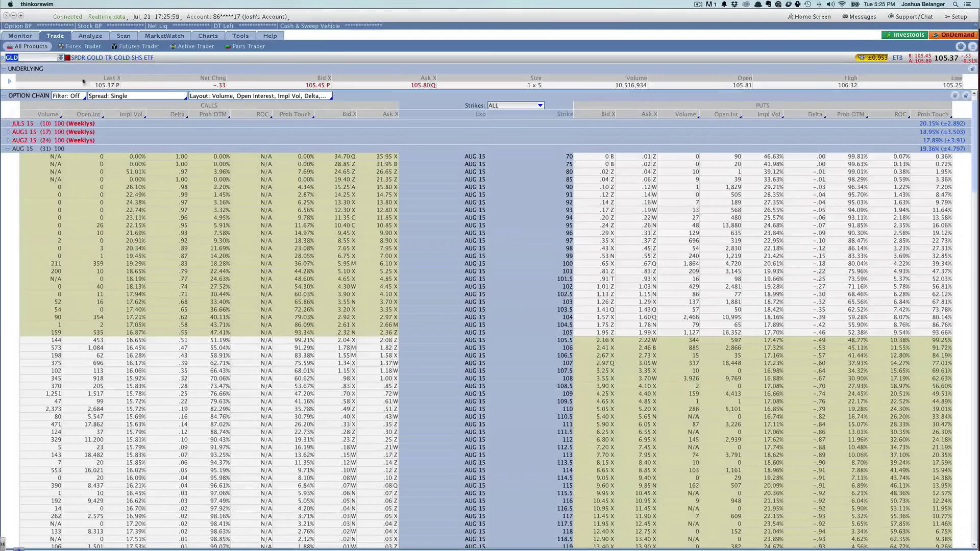
pyautogui.scroll(-2, 950, 126)
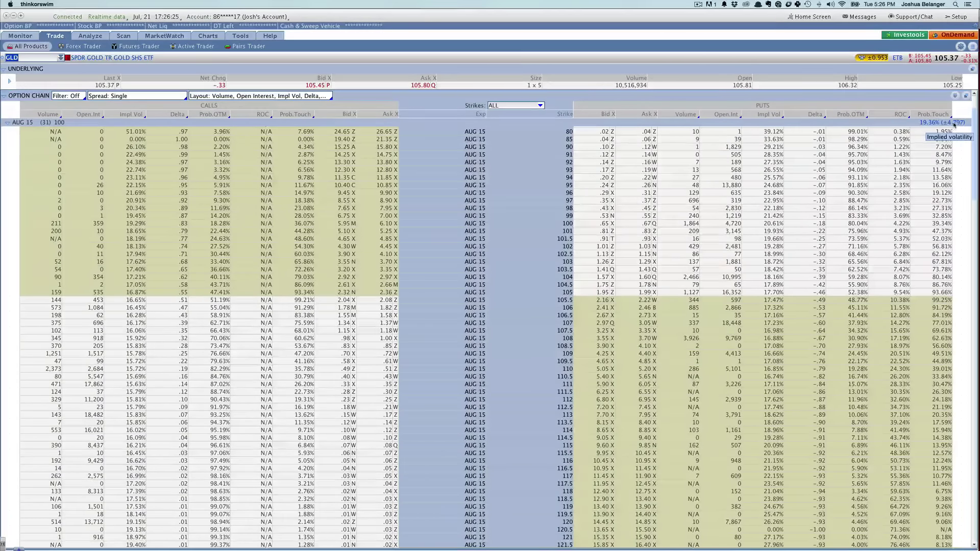
# Review GLD's SEP 15 and AUG 15 puts, then analyze probability for the short AUG 15 100 put
pyautogui.scroll(-1, 822, 225)
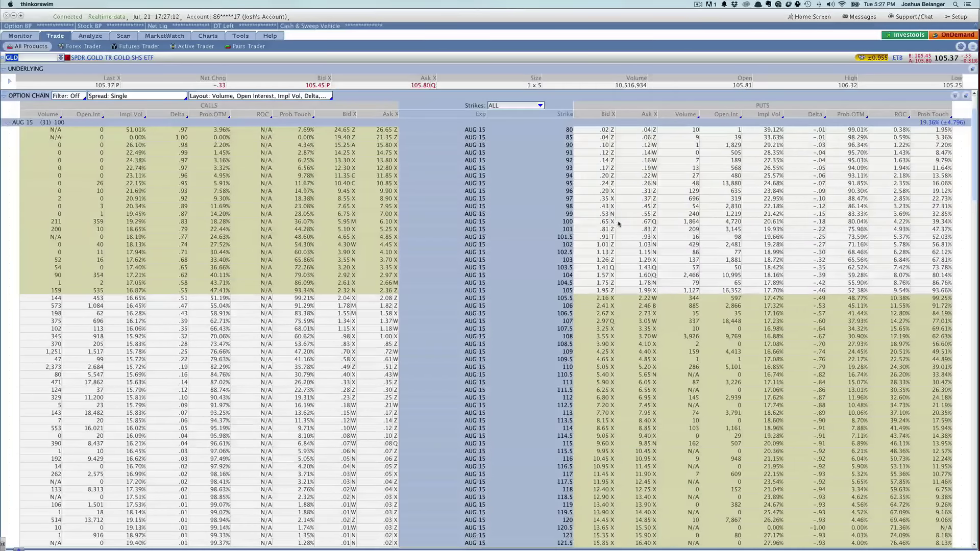
pyautogui.scroll(1, 619, 223)
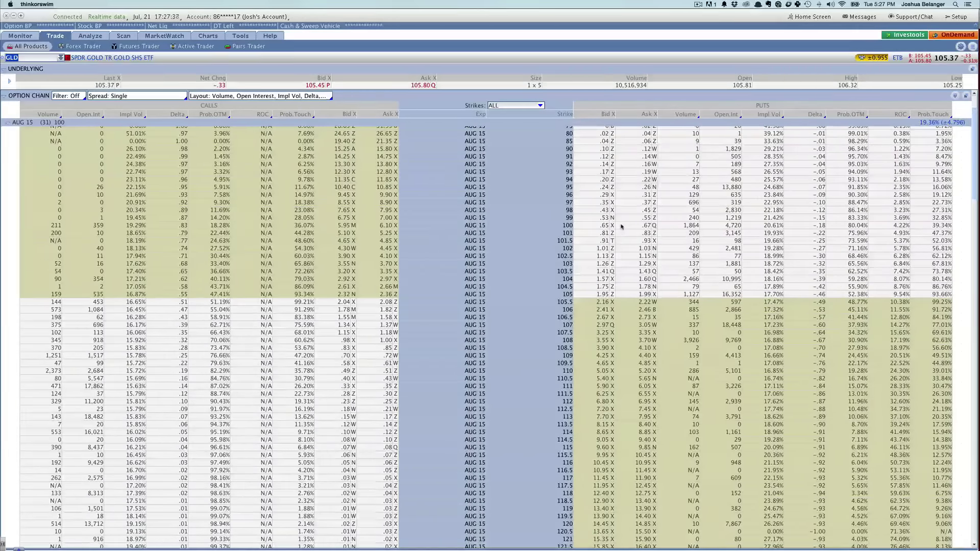
pyautogui.scroll(-20, 563, 344)
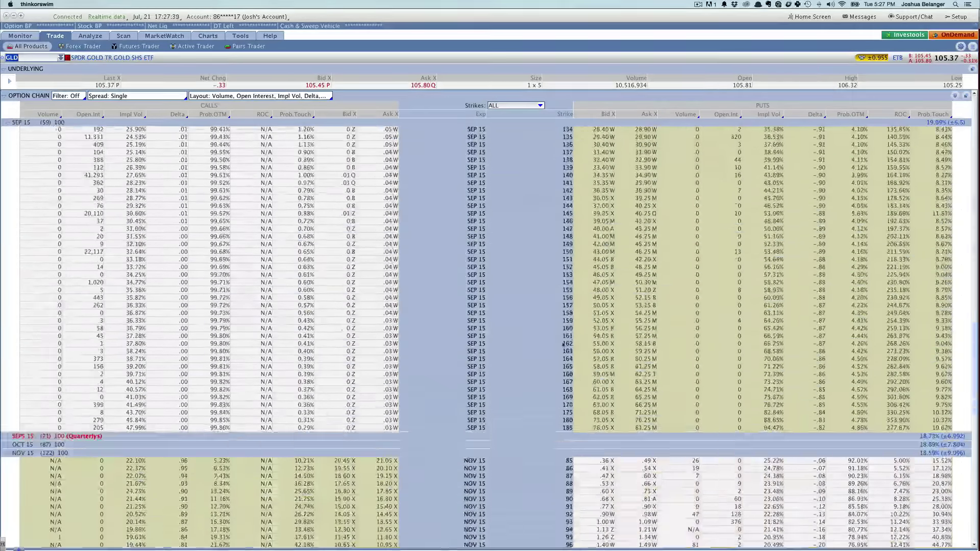
pyautogui.scroll(20, 563, 344)
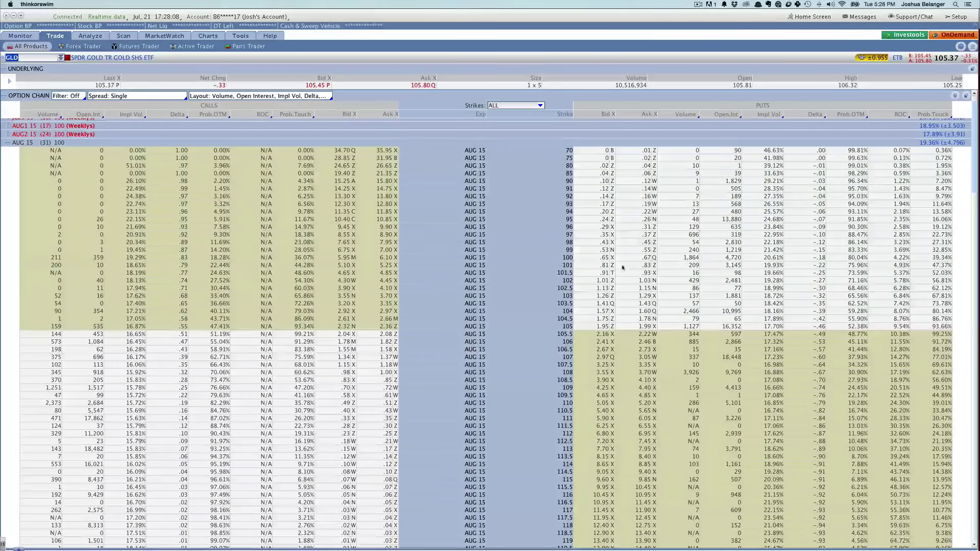
pyautogui.click(90, 36)
pyautogui.click(164, 46)
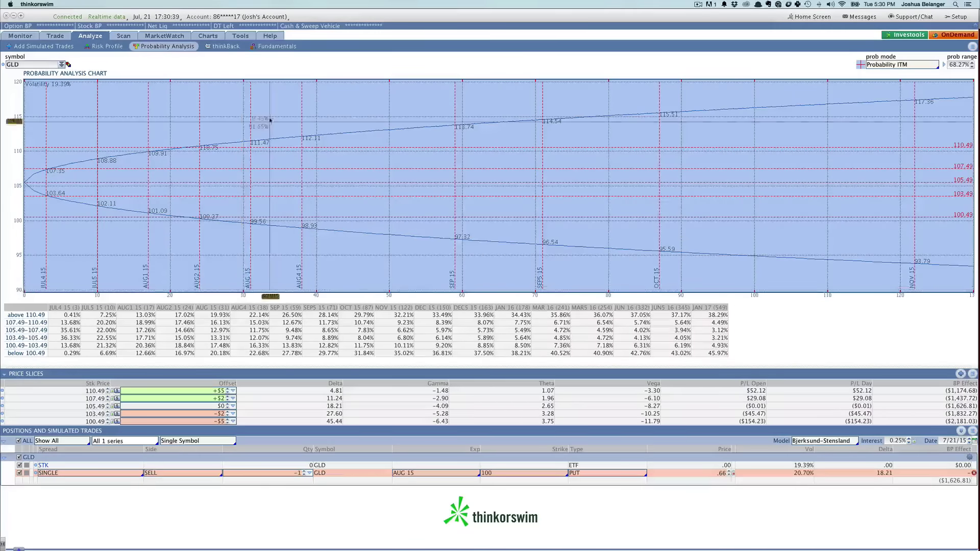
# Show the Risk Profile profit and loss chart for the short GLD AUG 15 100 put
pyautogui.click(104, 46)
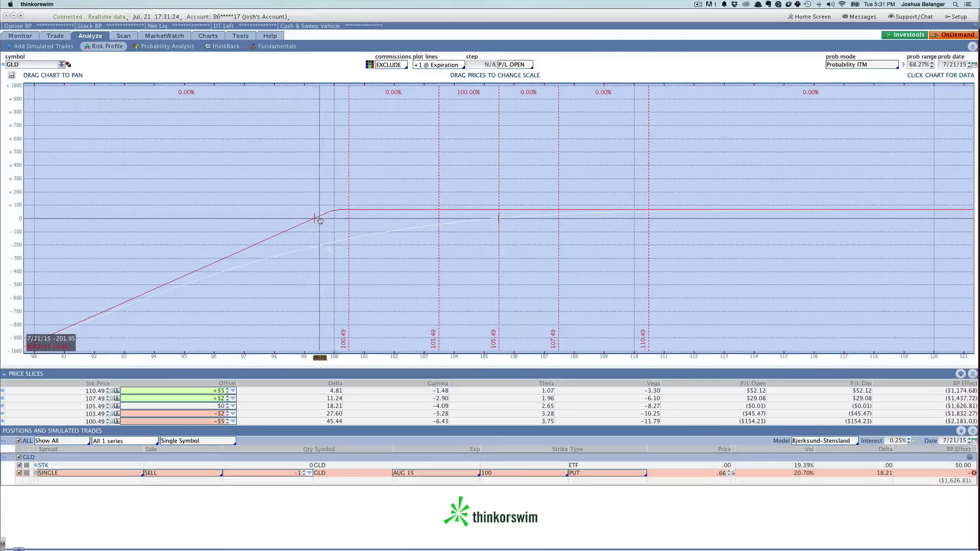
# Return to the Trade page's GLD option chain listing the AUG 15 calls and puts
pyautogui.click(56, 36)
pyautogui.scroll(2, 618, 233)
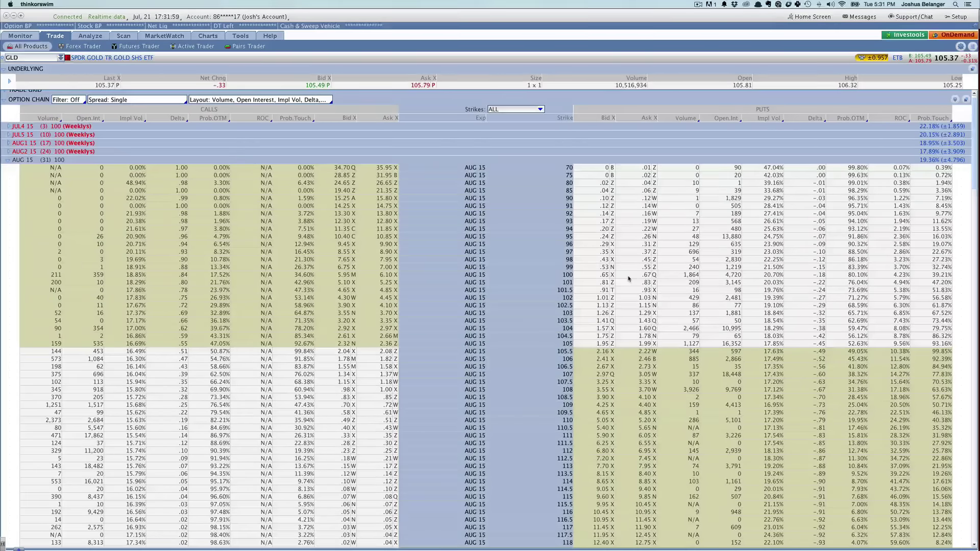
pyautogui.scroll(-1, 629, 279)
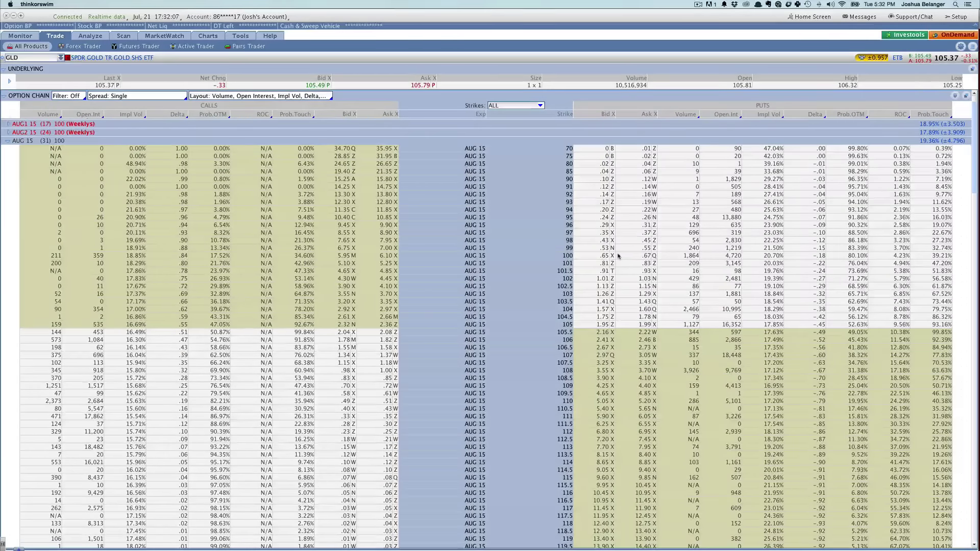
pyautogui.scroll(-1, 618, 256)
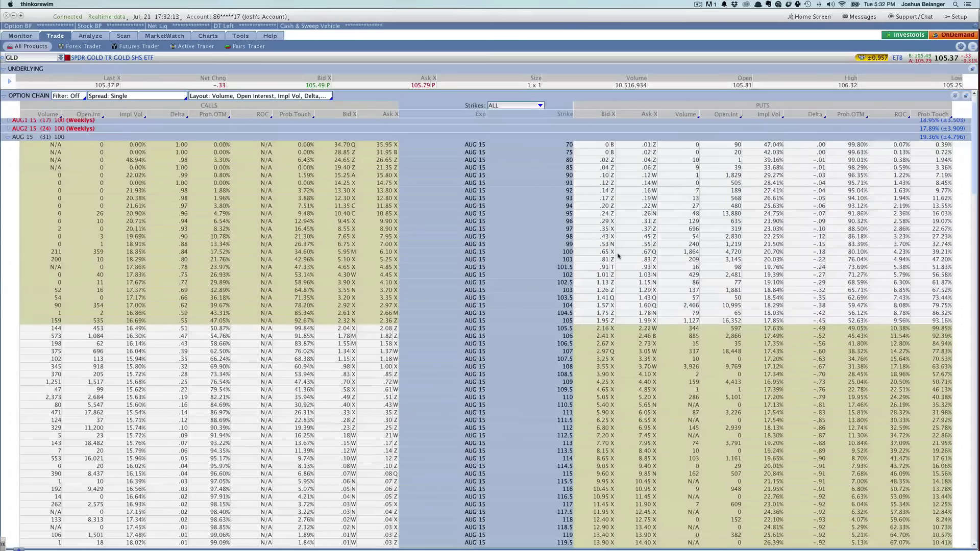
pyautogui.scroll(2, 618, 256)
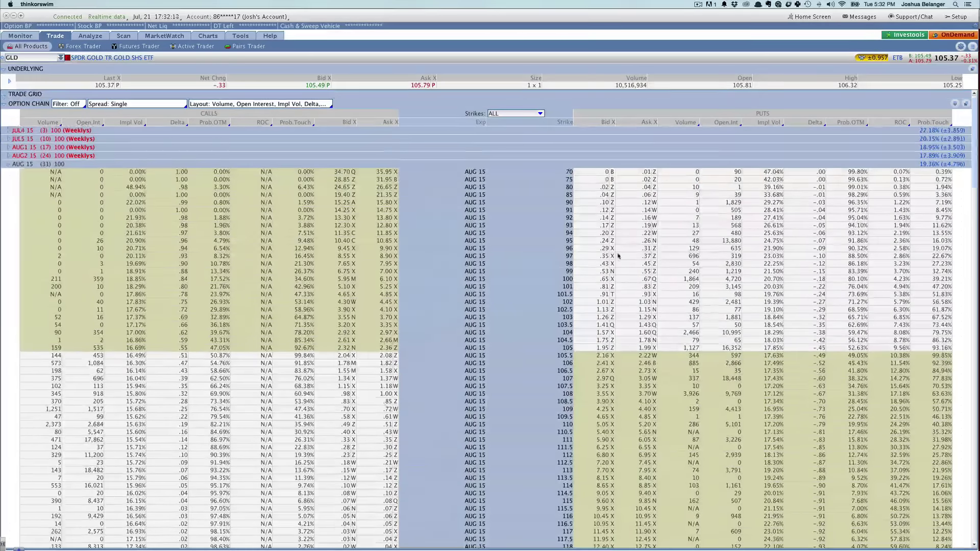